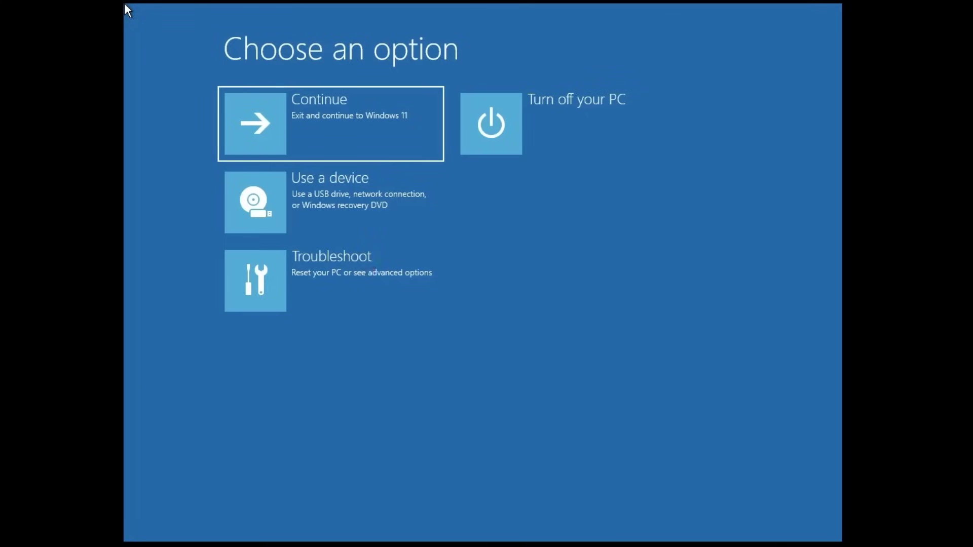
Go to Troubleshoot > Advanced options > Startup Settings and restart the PC.
{"action": "left_click", "coordinate": [366, 262]}
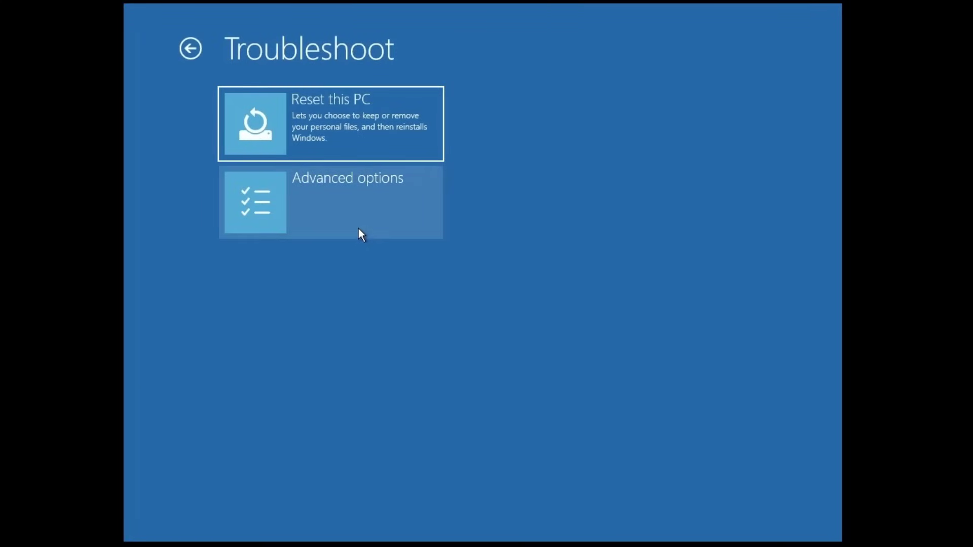
{"action": "left_click", "coordinate": [354, 203]}
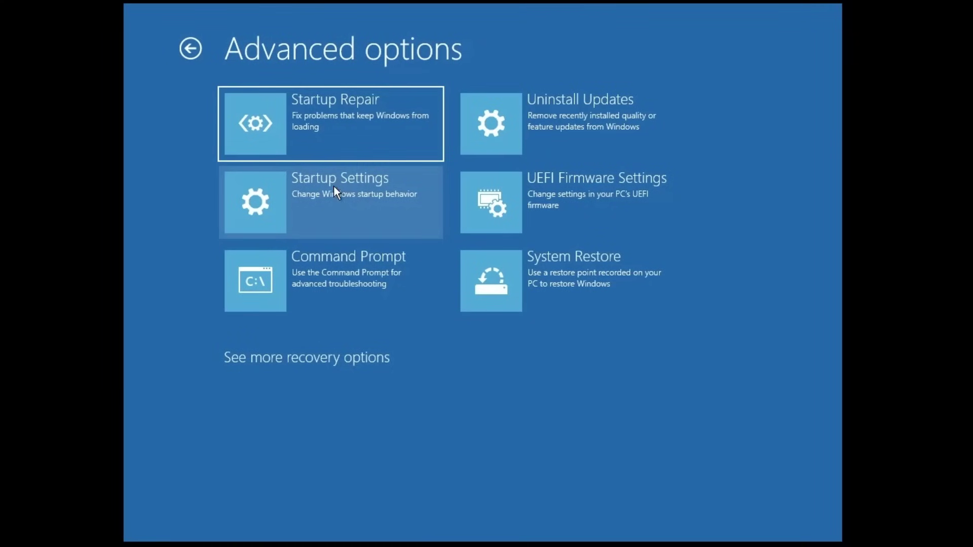
{"action": "left_click", "coordinate": [373, 196]}
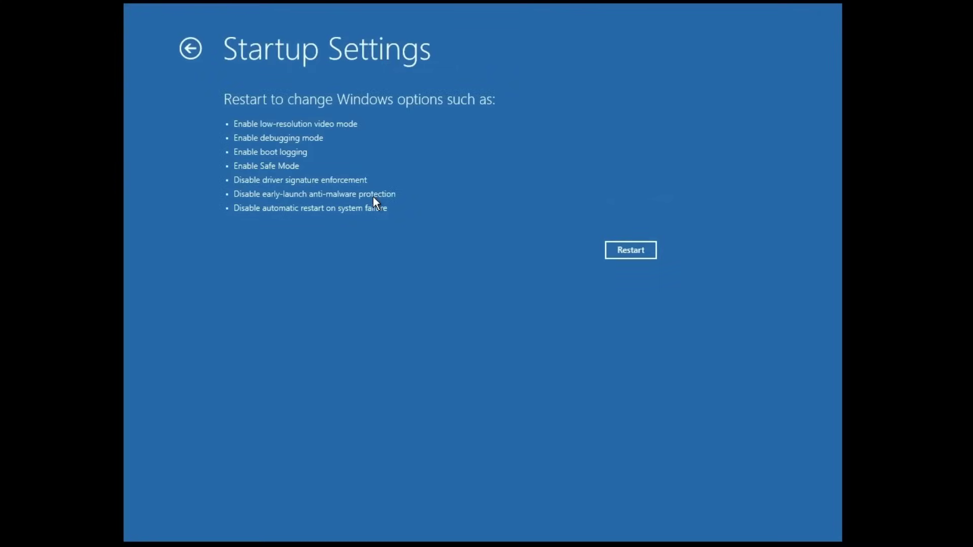
{"action": "left_click", "coordinate": [634, 253]}
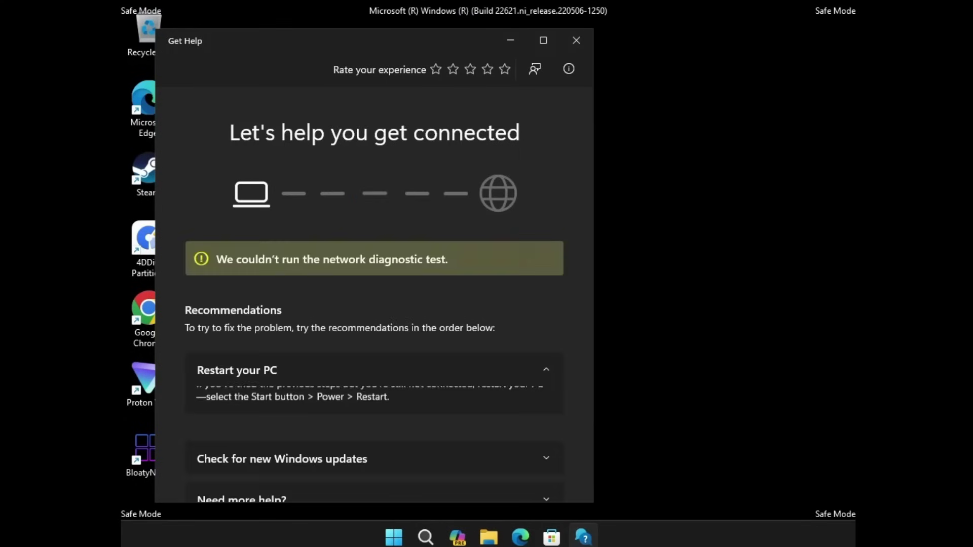
Close the Get Help network troubleshooter window.
{"action": "left_click", "coordinate": [583, 45]}
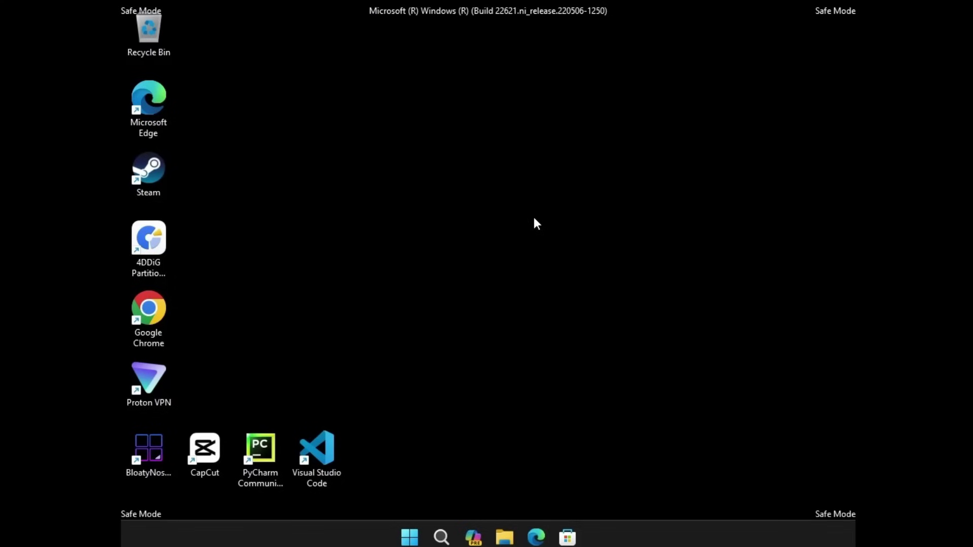
Open Advanced system settings from This PC's properties in File Explorer, then close Settings.
{"action": "left_click", "coordinate": [505, 539]}
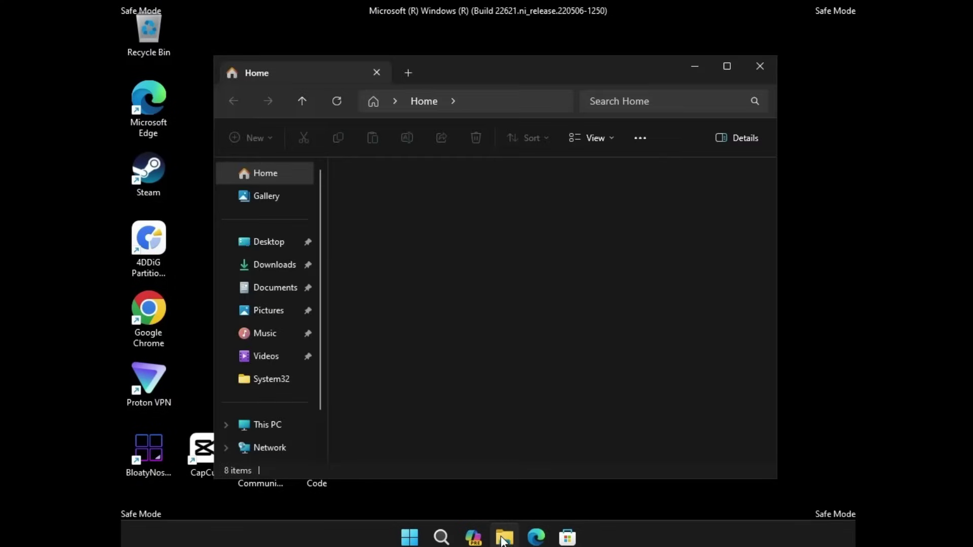
{"action": "scroll", "coordinate": [282, 322], "scroll_direction": "down", "scroll_amount": 2}
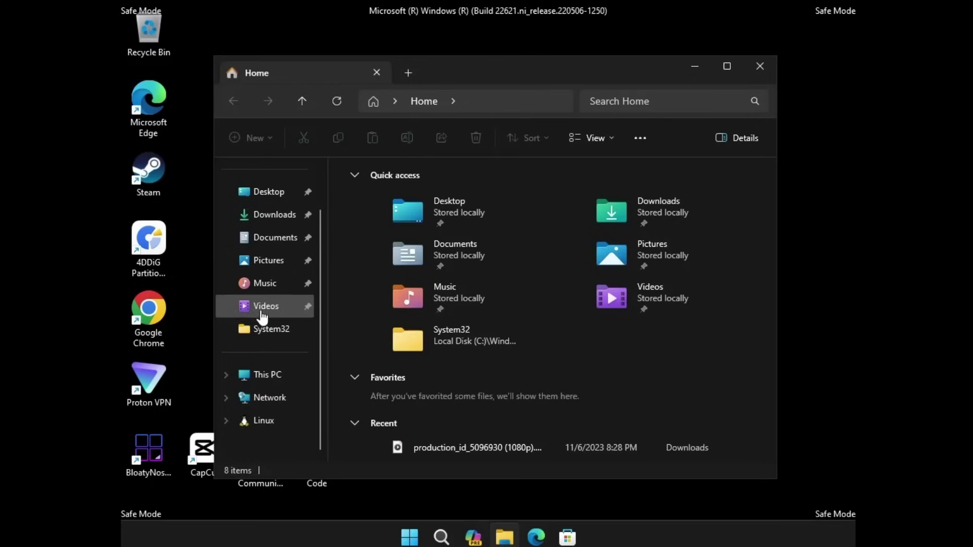
{"action": "right_click", "coordinate": [272, 381]}
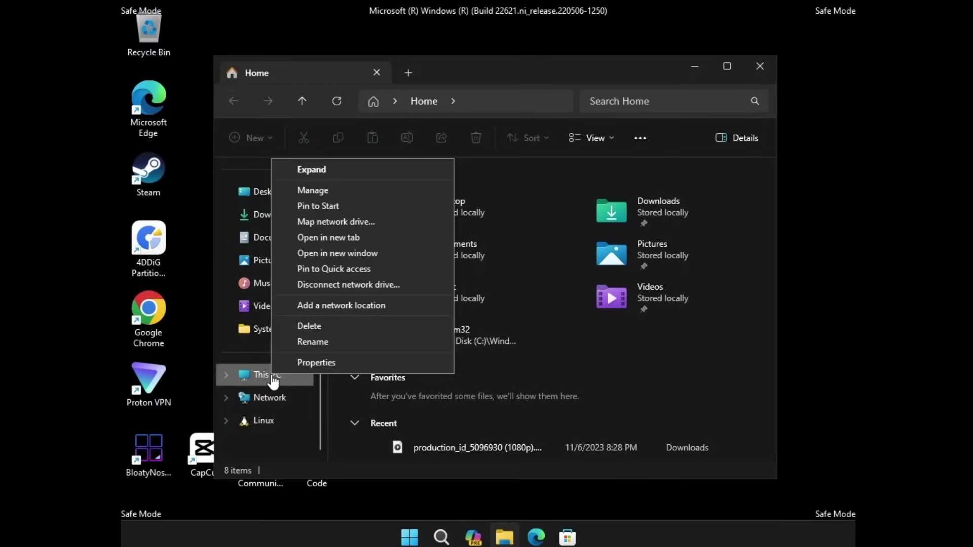
{"action": "left_click", "coordinate": [314, 361]}
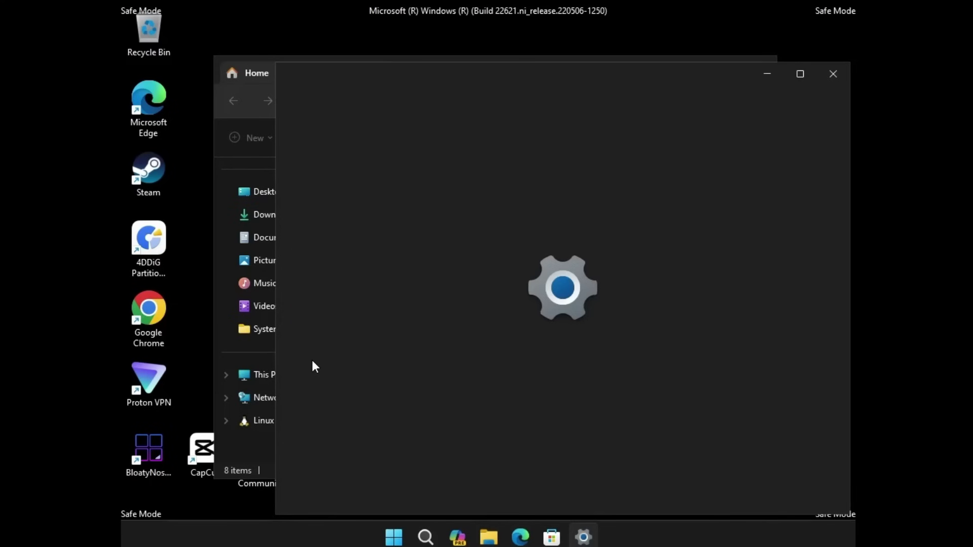
{"action": "scroll", "coordinate": [608, 290], "scroll_direction": "down", "scroll_amount": 5}
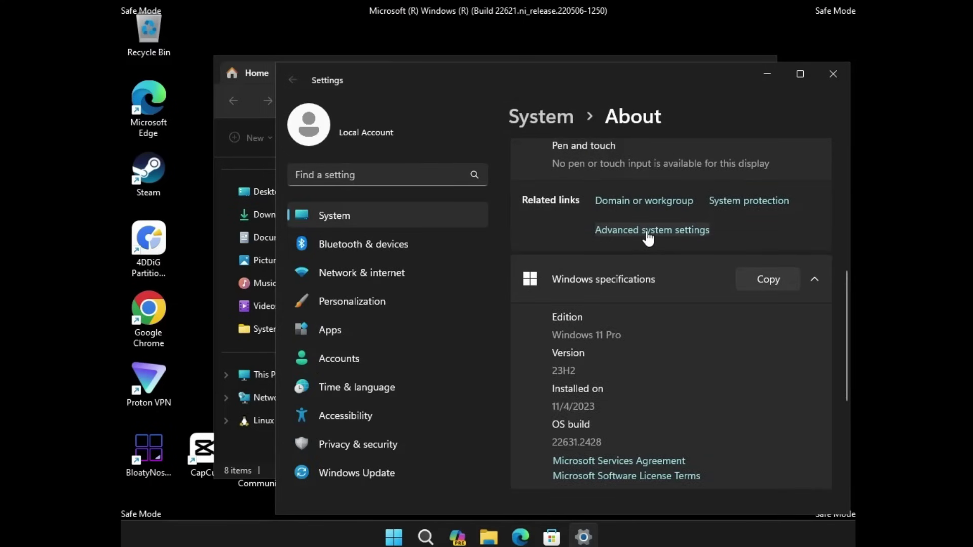
{"action": "left_click", "coordinate": [648, 233]}
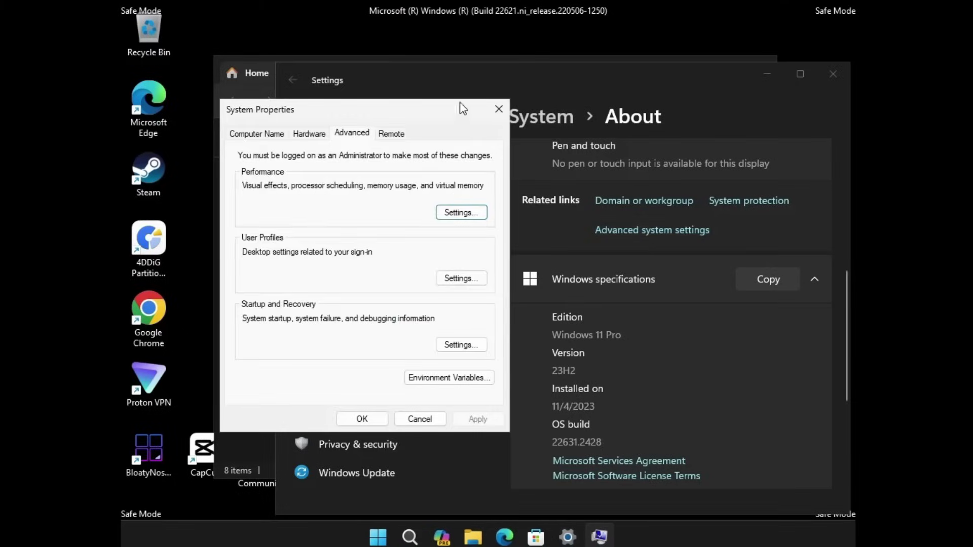
{"action": "left_click", "coordinate": [762, 66]}
Turn off Automatically restart in Startup and Recovery, then confirm and close System Properties.
{"action": "left_click", "coordinate": [708, 62]}
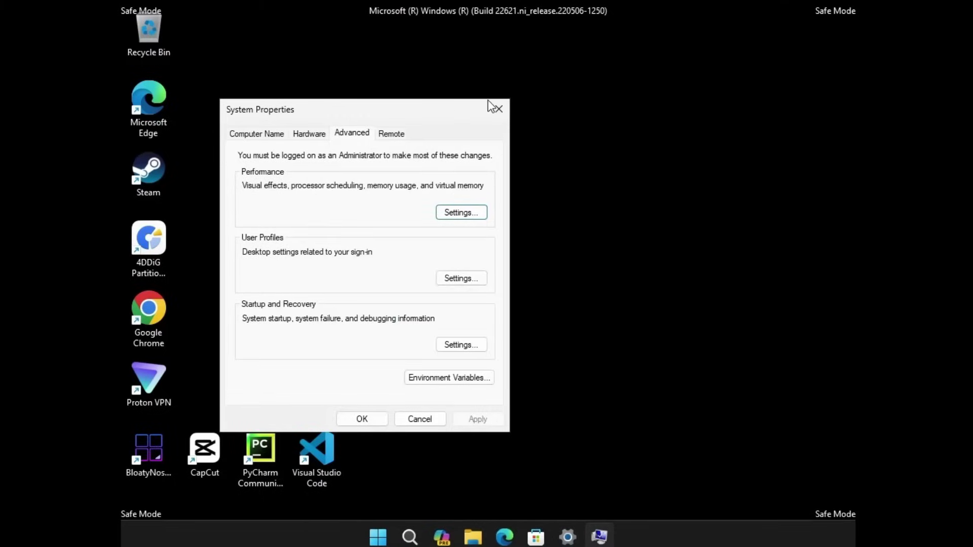
{"action": "left_click_drag", "start_coordinate": [424, 109], "coordinate": [582, 98]}
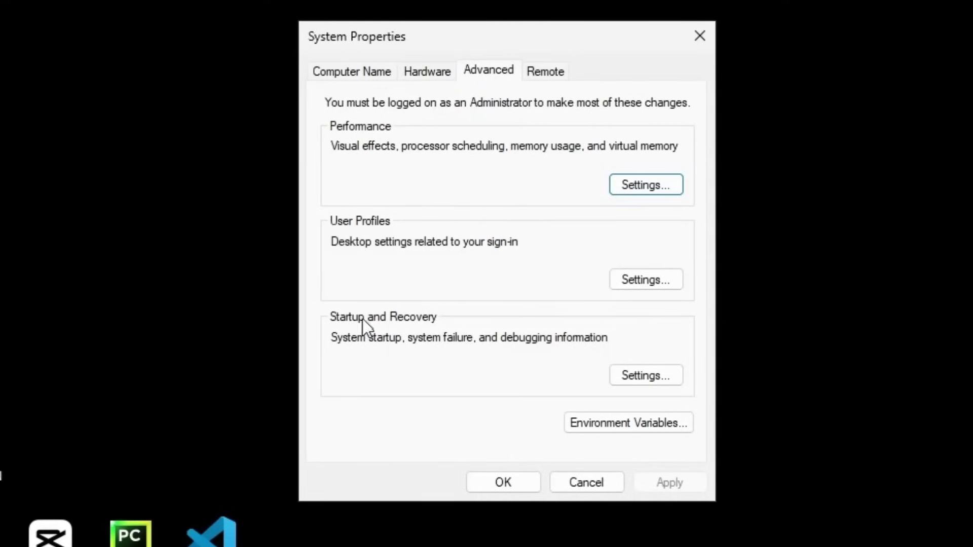
{"action": "left_click", "coordinate": [651, 381]}
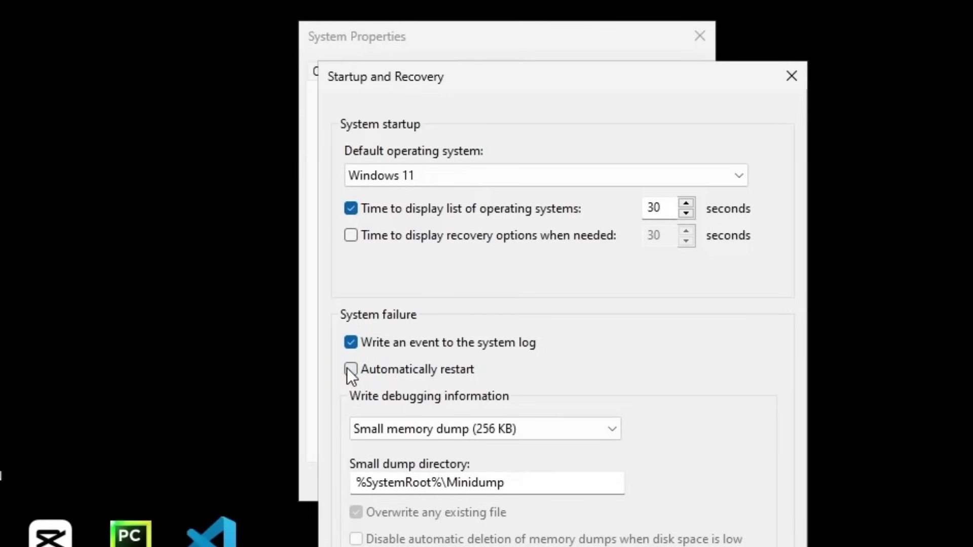
{"action": "key", "text": "Return"}
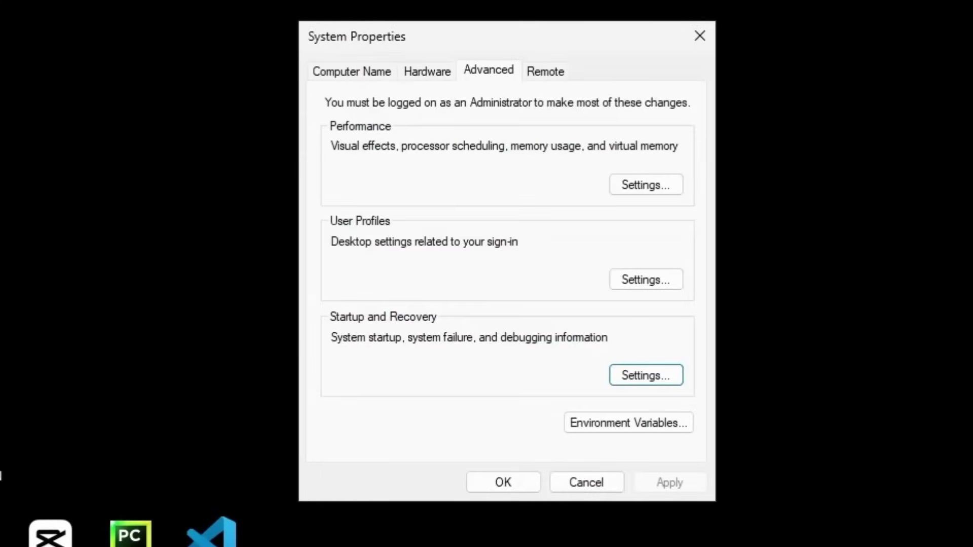
{"action": "left_click", "coordinate": [506, 493]}
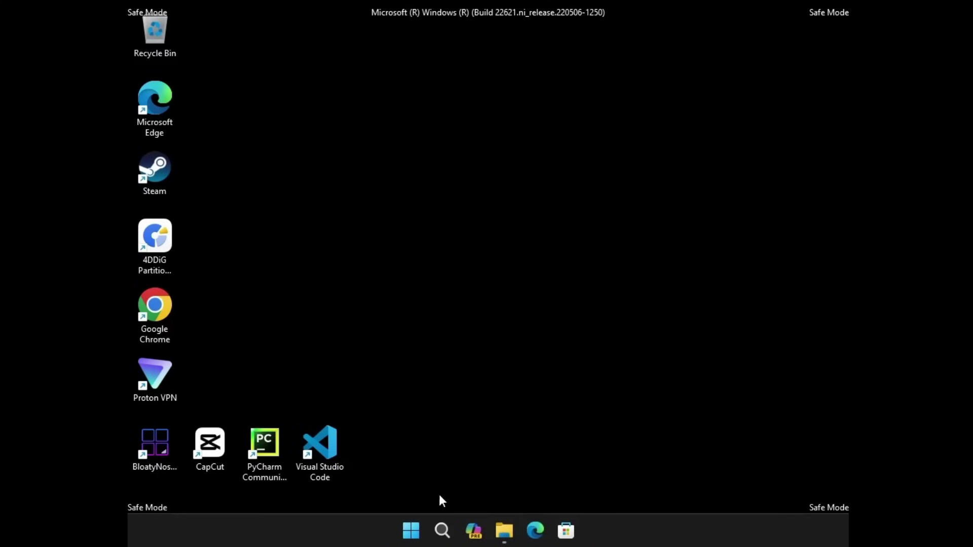
Search for 'control', launch Control Panel and go to Programs and Features.
{"action": "left_click", "coordinate": [443, 532]}
{"action": "type", "text": "control"}
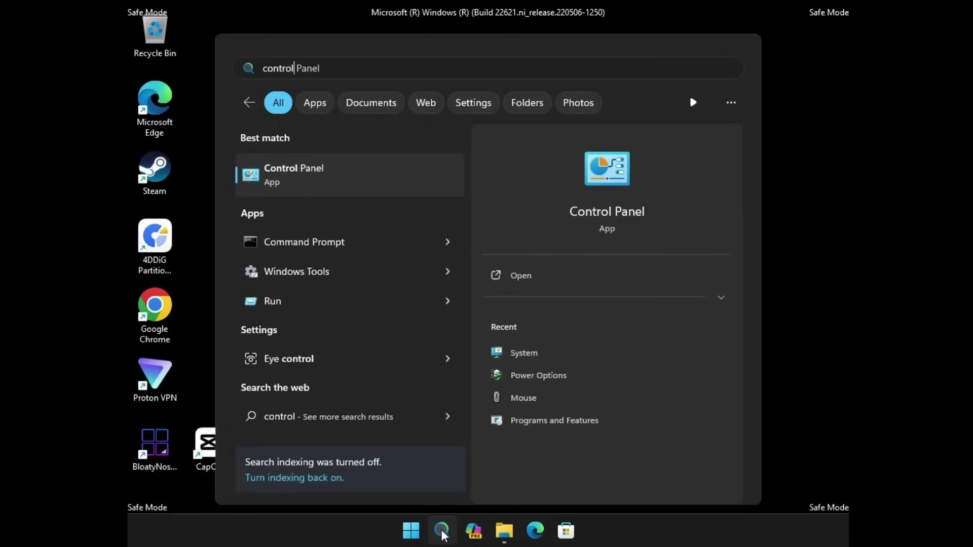
{"action": "left_click", "coordinate": [298, 178]}
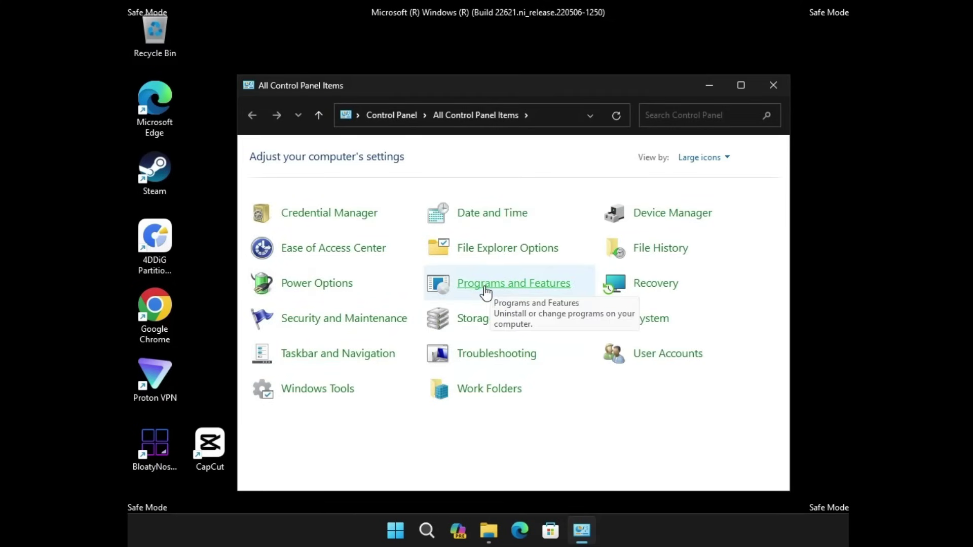
{"action": "left_click", "coordinate": [523, 292]}
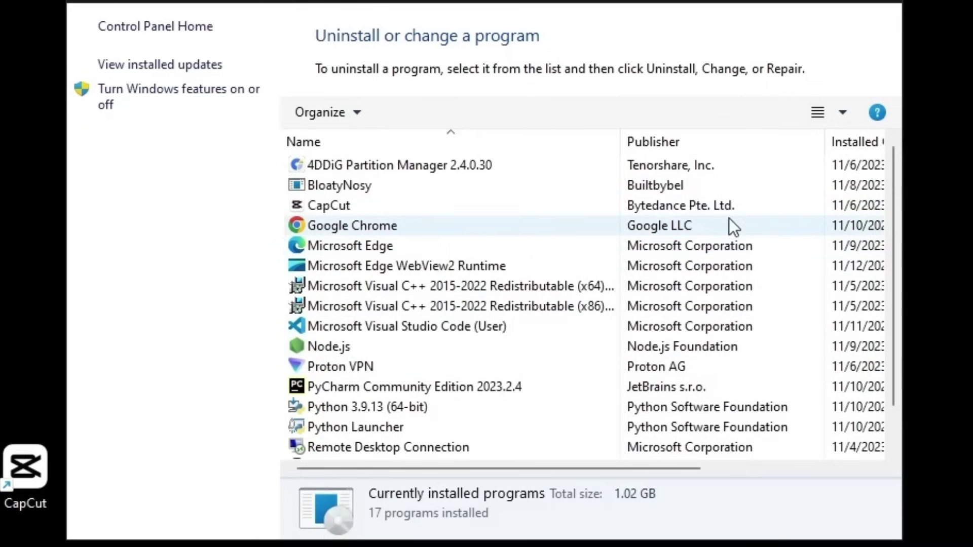
Widen the program list, select BloatyNosy and check its uninstall options without running them.
{"action": "left_click_drag", "start_coordinate": [915, 220], "coordinate": [966, 221]}
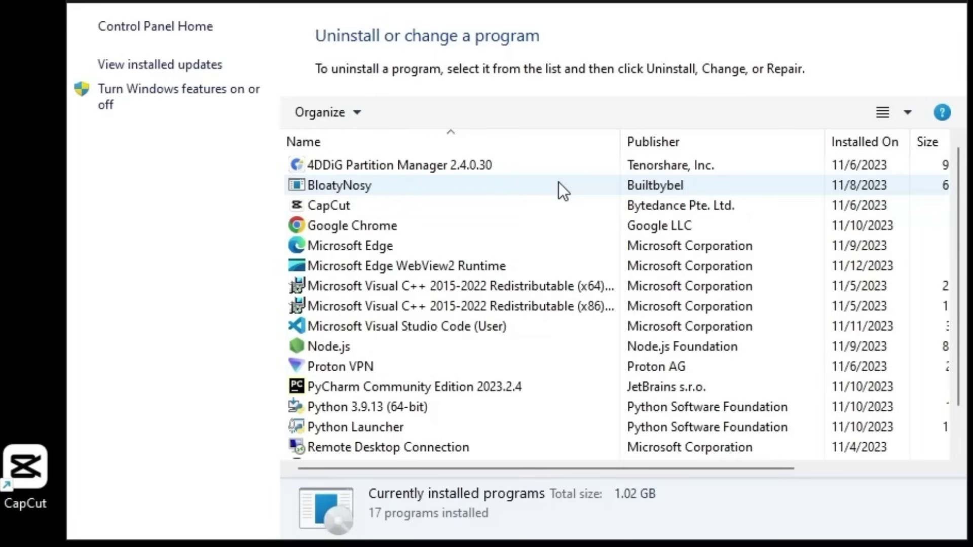
{"action": "left_click", "coordinate": [464, 172]}
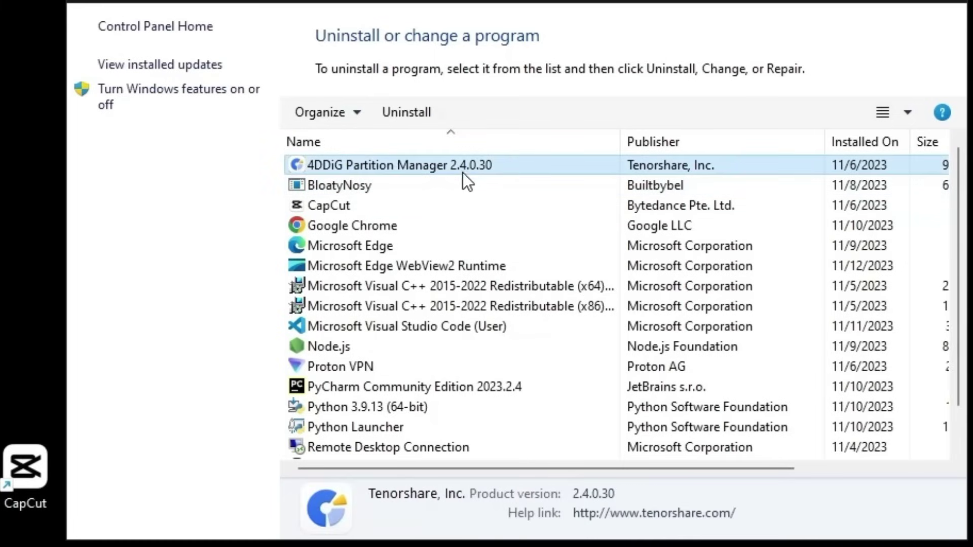
{"action": "left_click", "coordinate": [449, 197]}
{"action": "left_click", "coordinate": [422, 185]}
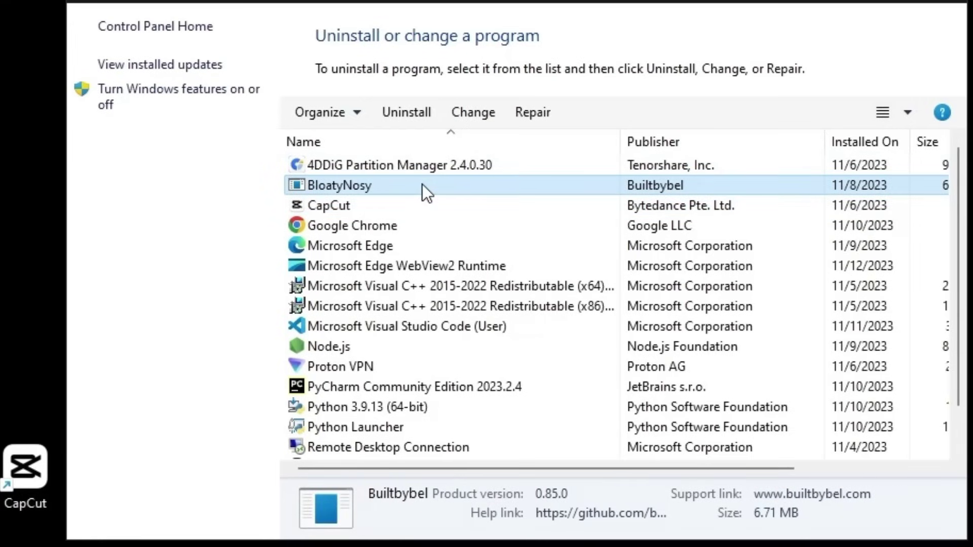
{"action": "right_click", "coordinate": [679, 179]}
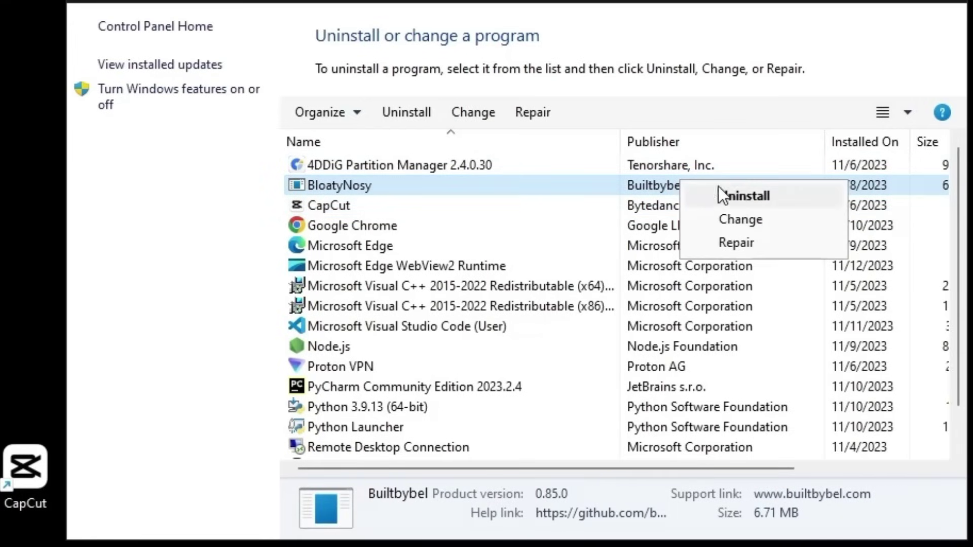
{"action": "left_click", "coordinate": [595, 190]}
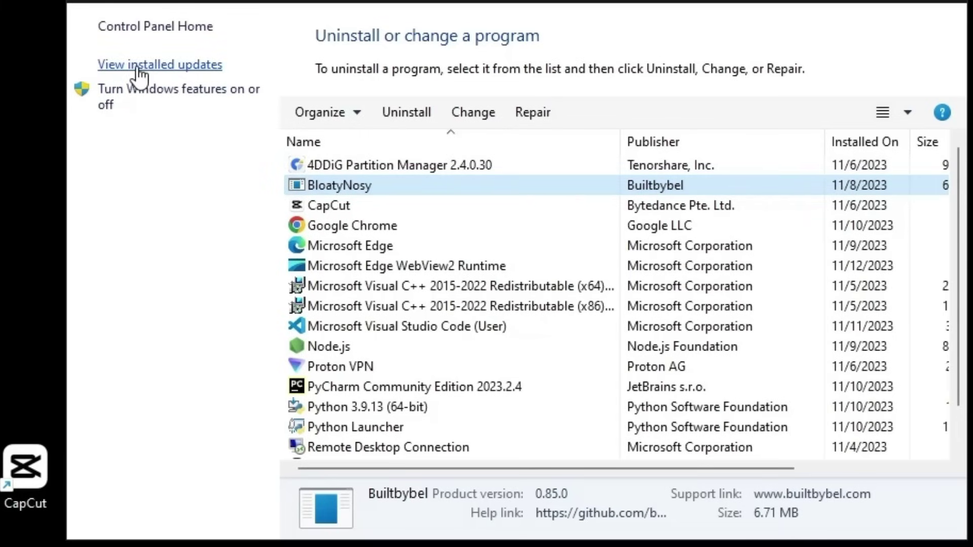
Uninstall Windows update KB5030651 from the installed updates list and close Settings.
{"action": "left_click", "coordinate": [168, 65]}
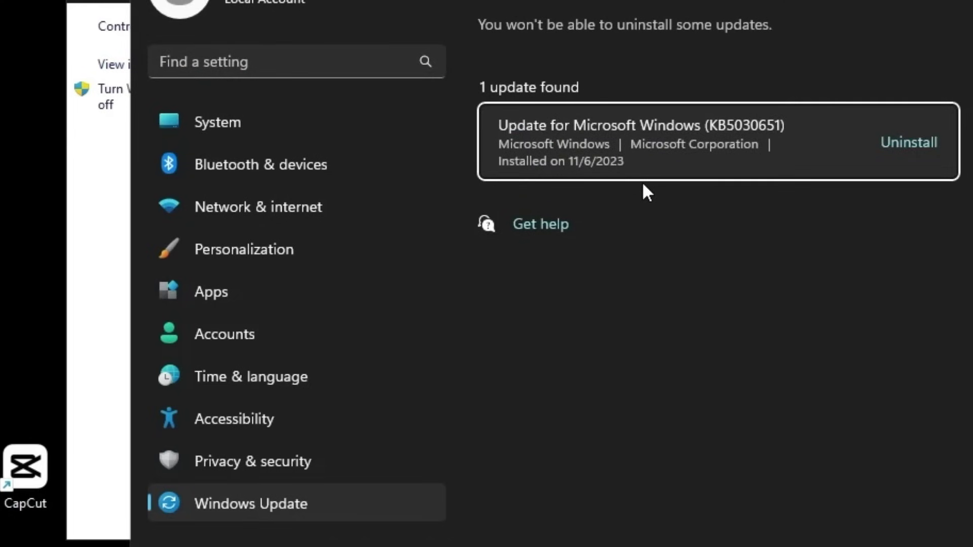
{"action": "left_click", "coordinate": [907, 144]}
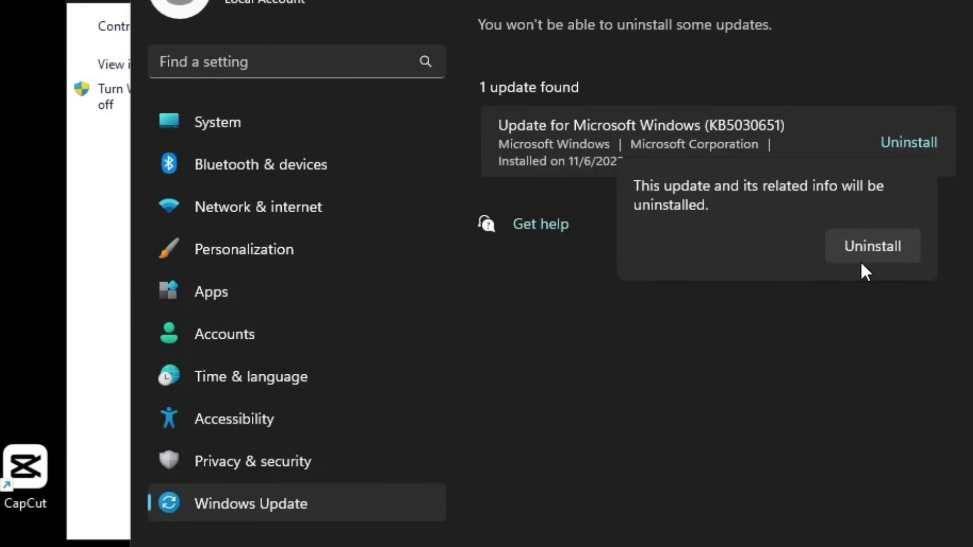
{"action": "left_click", "coordinate": [879, 259]}
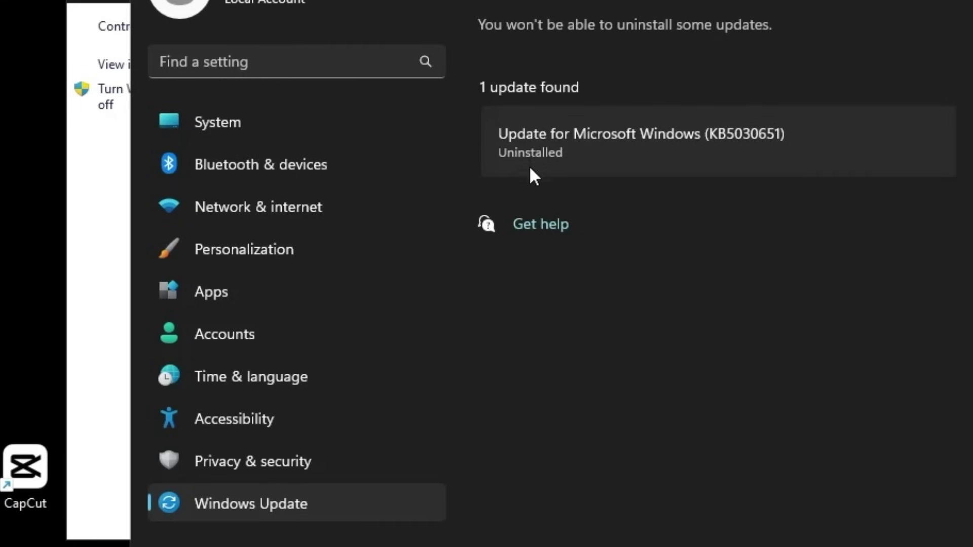
{"action": "key", "text": "alt+F4"}
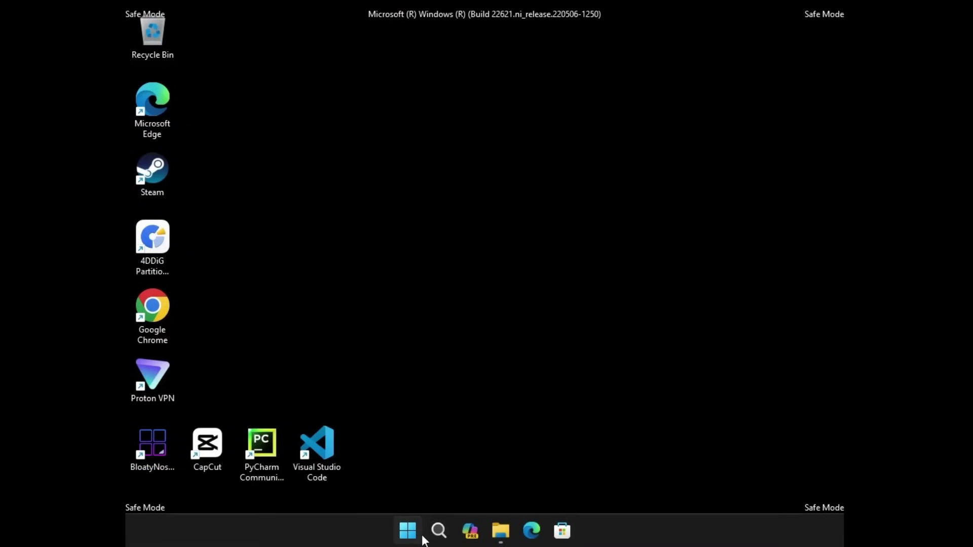
Restart the PC from the Start menu's power options.
{"action": "left_click", "coordinate": [415, 532]}
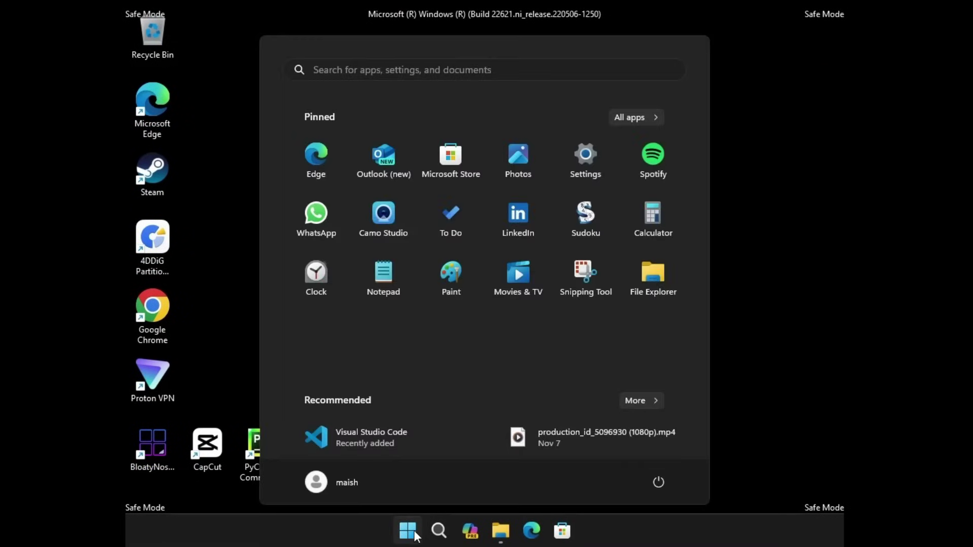
{"action": "left_click", "coordinate": [659, 479]}
{"action": "left_click", "coordinate": [656, 454]}
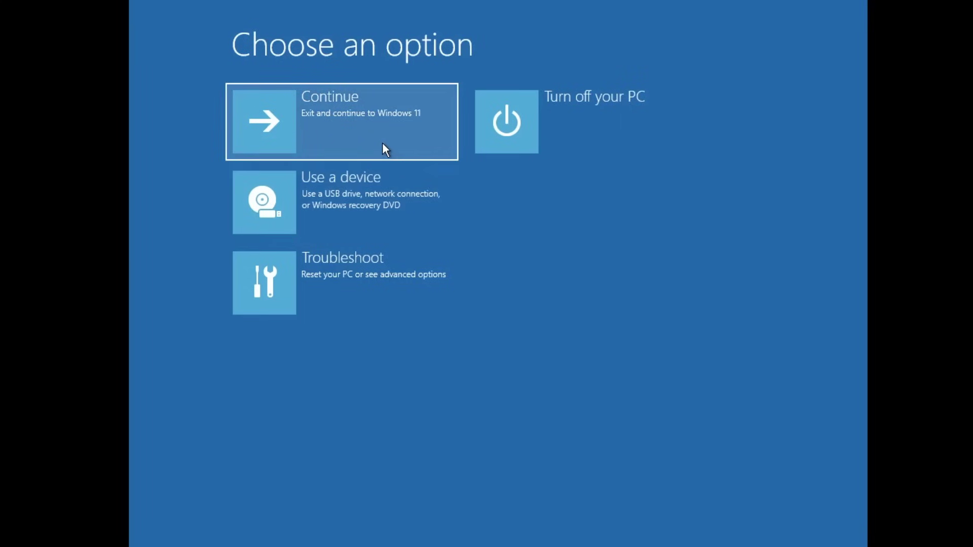
Launch Command Prompt from Troubleshoot > Advanced options in the recovery environment.
{"action": "left_click", "coordinate": [354, 280]}
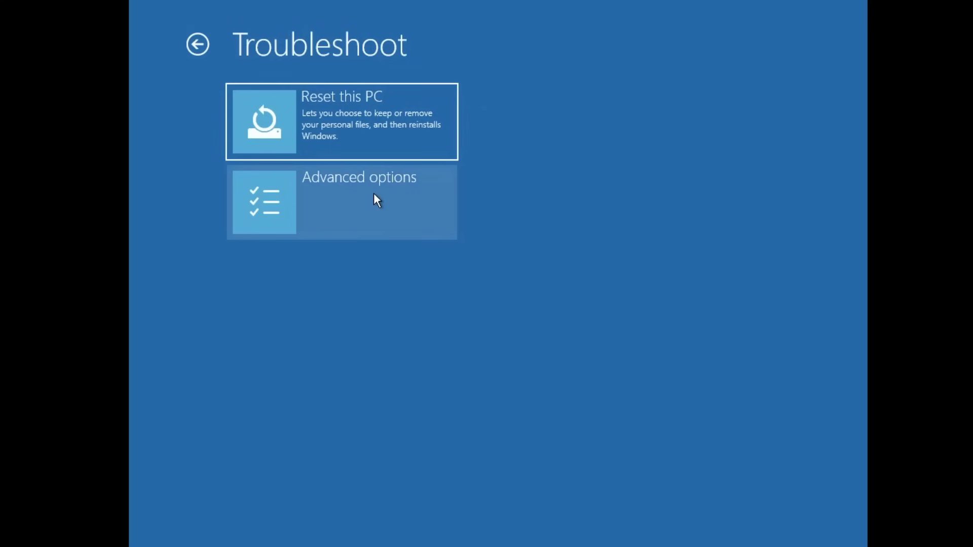
{"action": "left_click", "coordinate": [374, 194]}
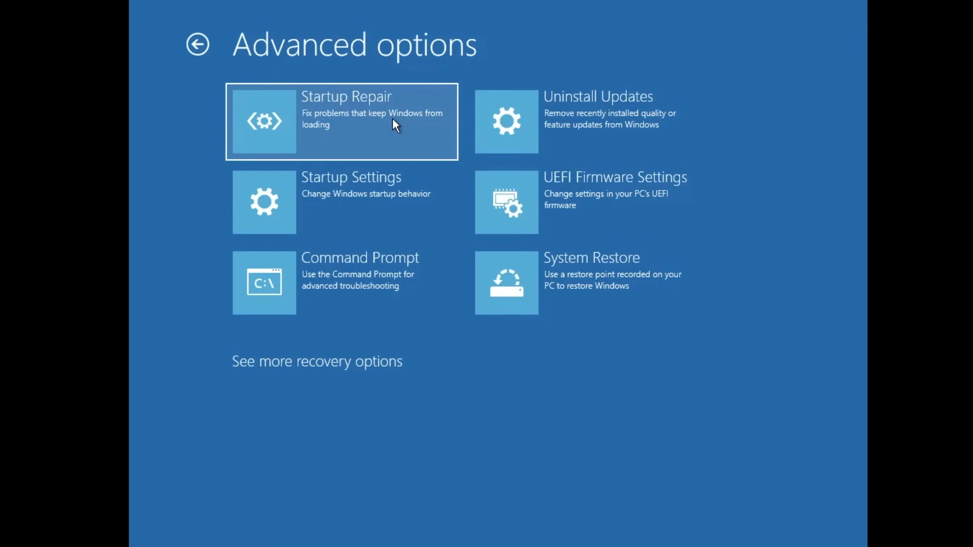
{"action": "left_click", "coordinate": [386, 287]}
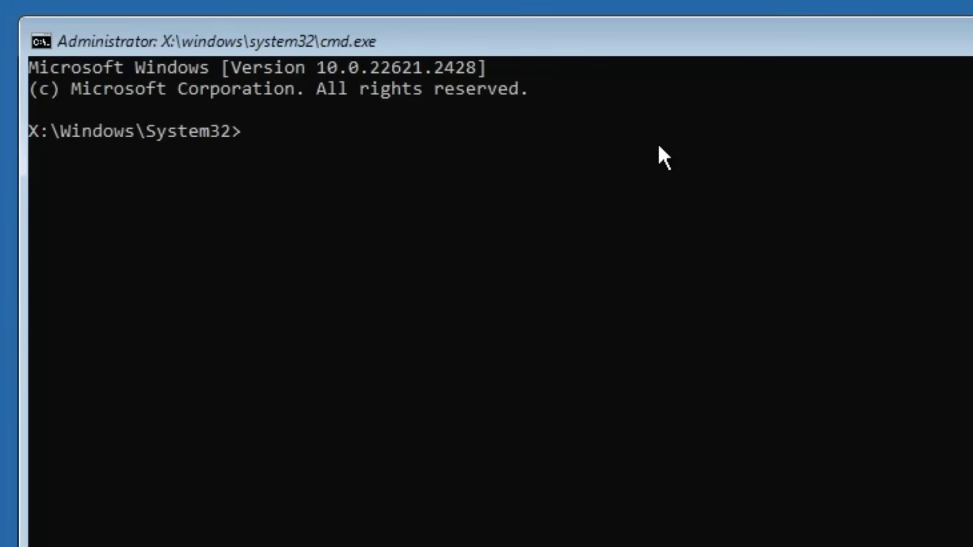
Run chkdsk /f /r c: to check and repair drive C:.
{"action": "type", "text": "chkdsk /f"}
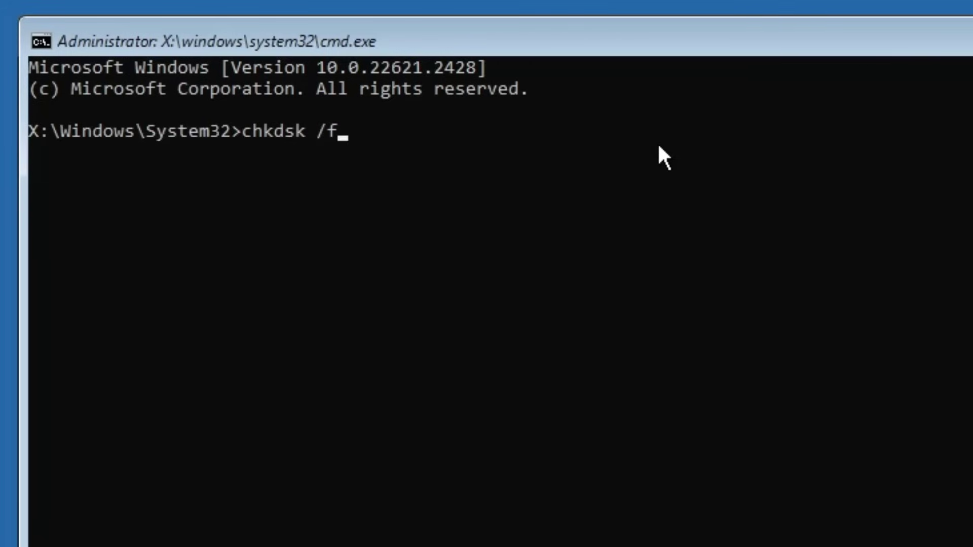
{"action": "type", "text": " /r"}
{"action": "type", "text": "c\""}
{"action": "key", "text": "BackSpace"}
{"action": "type", "text": ":"}
{"action": "key", "text": "Return"}
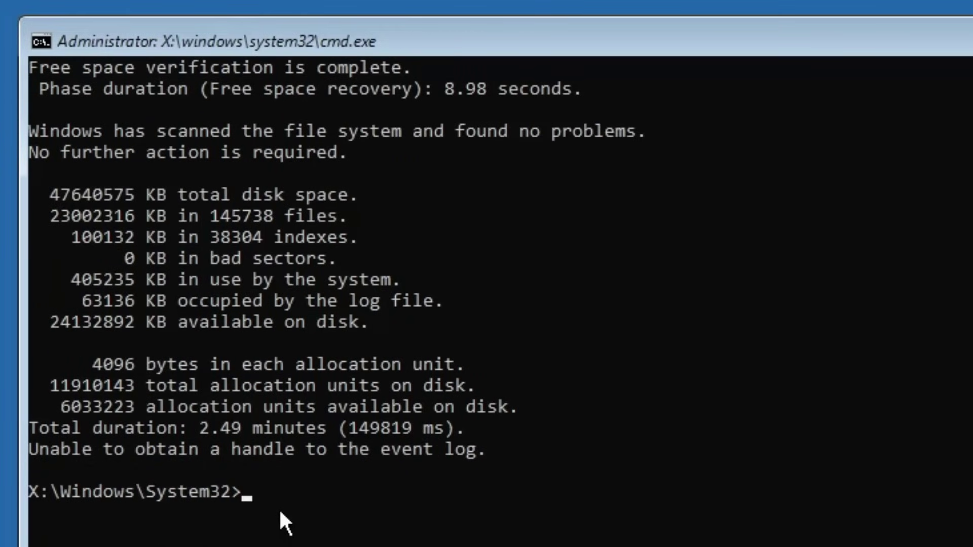
Run sfc /scannow and let it verify to 100%, repairing corrupt system files.
{"action": "type", "text": "sfc /scannow"}
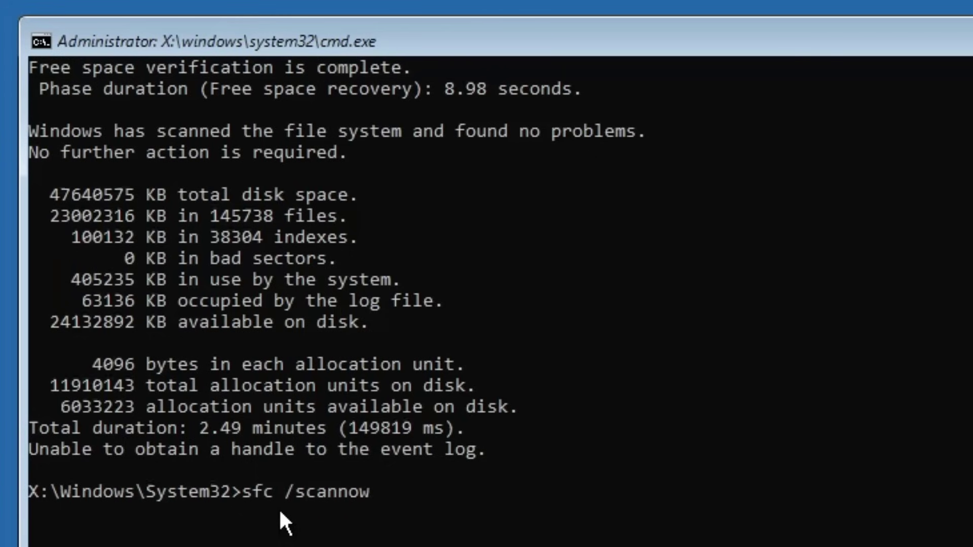
{"action": "key", "text": "Return"}
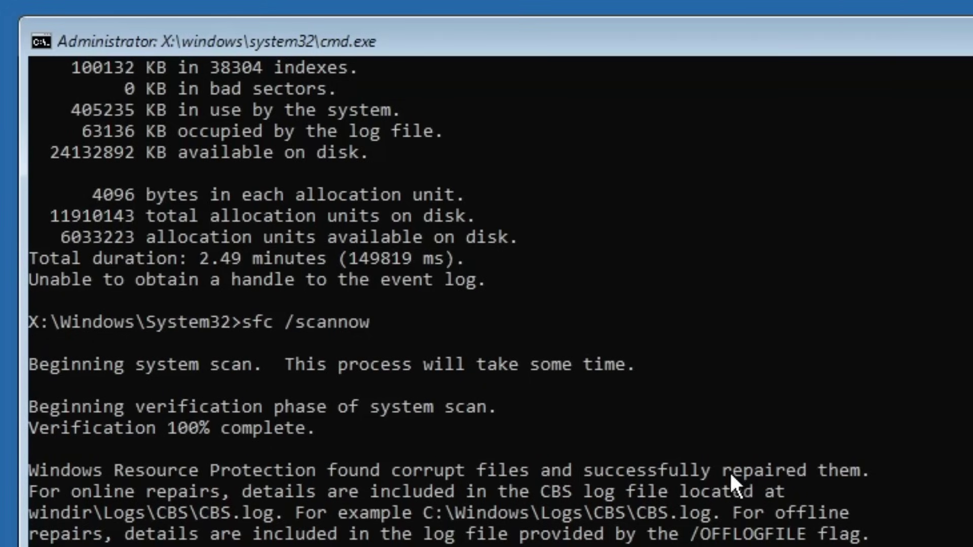
Exit Command Prompt and choose Continue to boot into Windows 11.
{"action": "type", "text": "exit"}
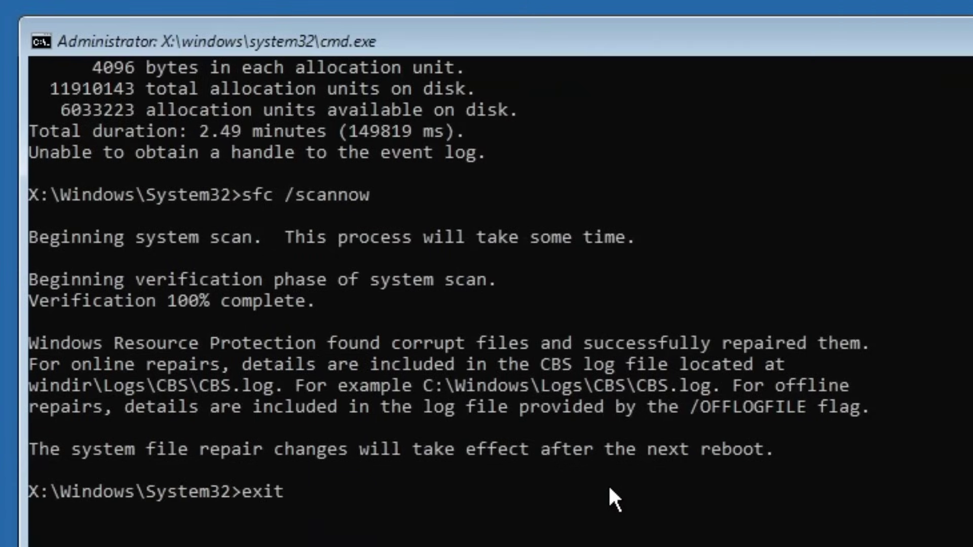
{"action": "key", "text": "Return"}
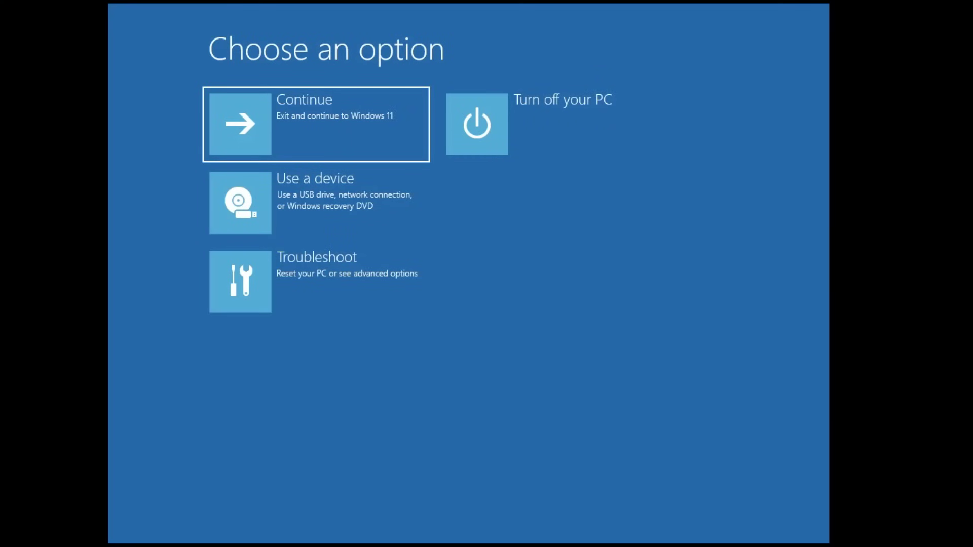
{"action": "left_click", "coordinate": [317, 96]}
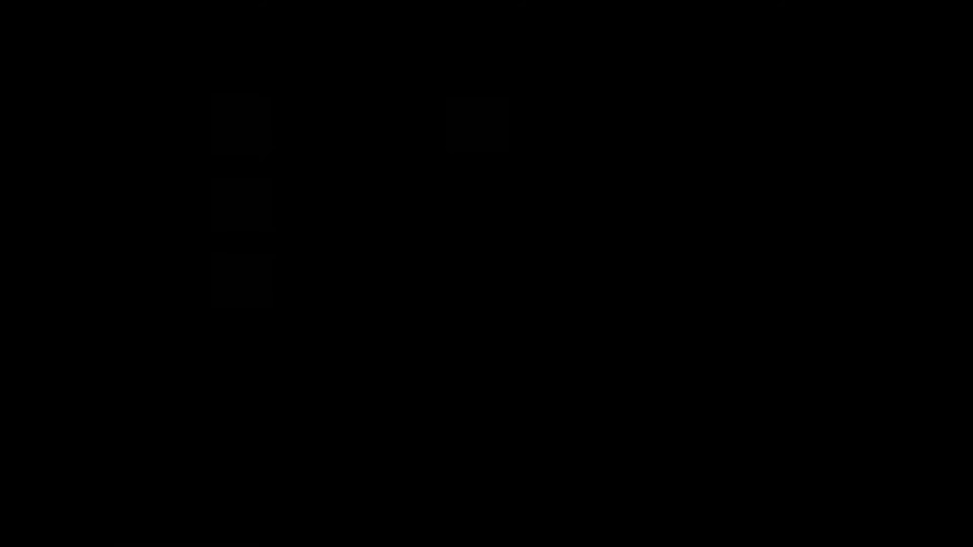
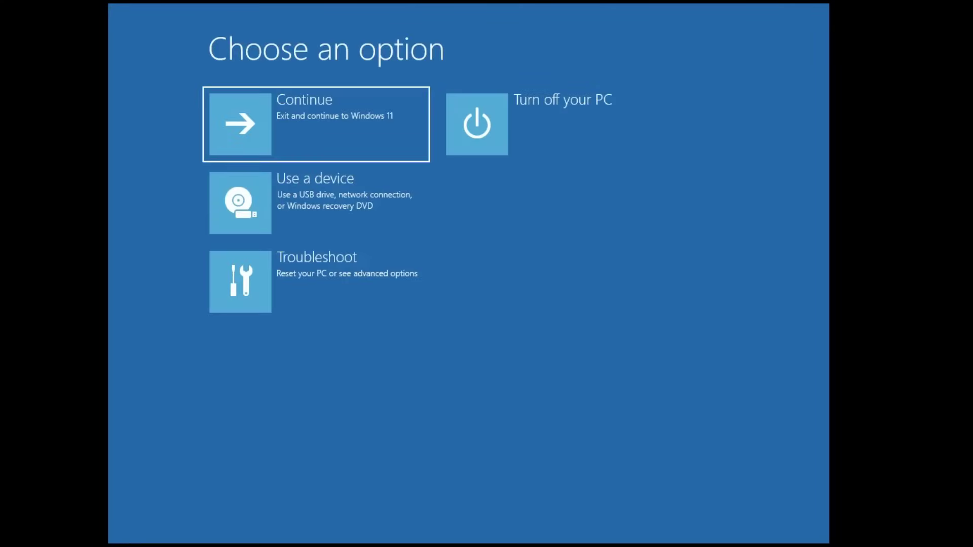
Start System Restore via Troubleshoot > Advanced options and confirm the system drive has no restore points.
{"action": "left_click", "coordinate": [366, 271]}
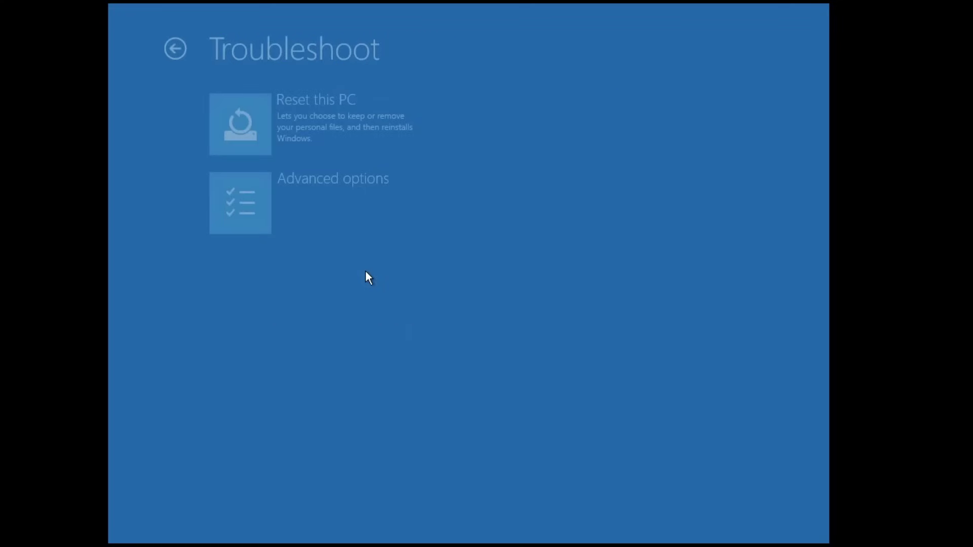
{"action": "left_click", "coordinate": [357, 198]}
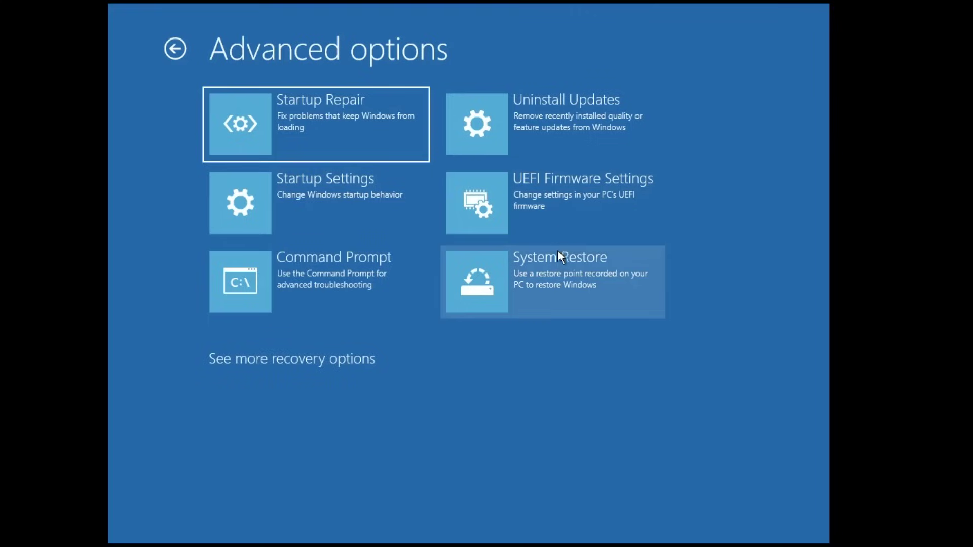
{"action": "left_click", "coordinate": [574, 272]}
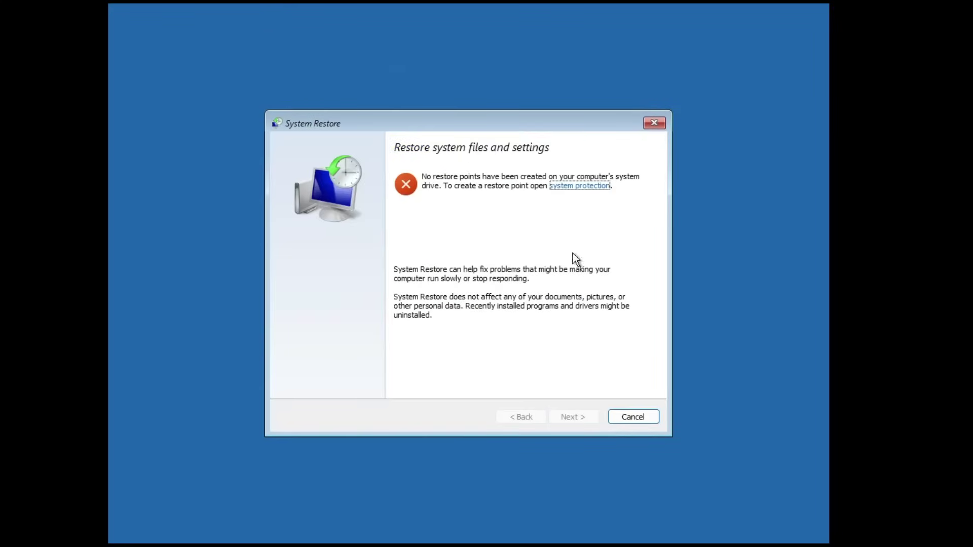